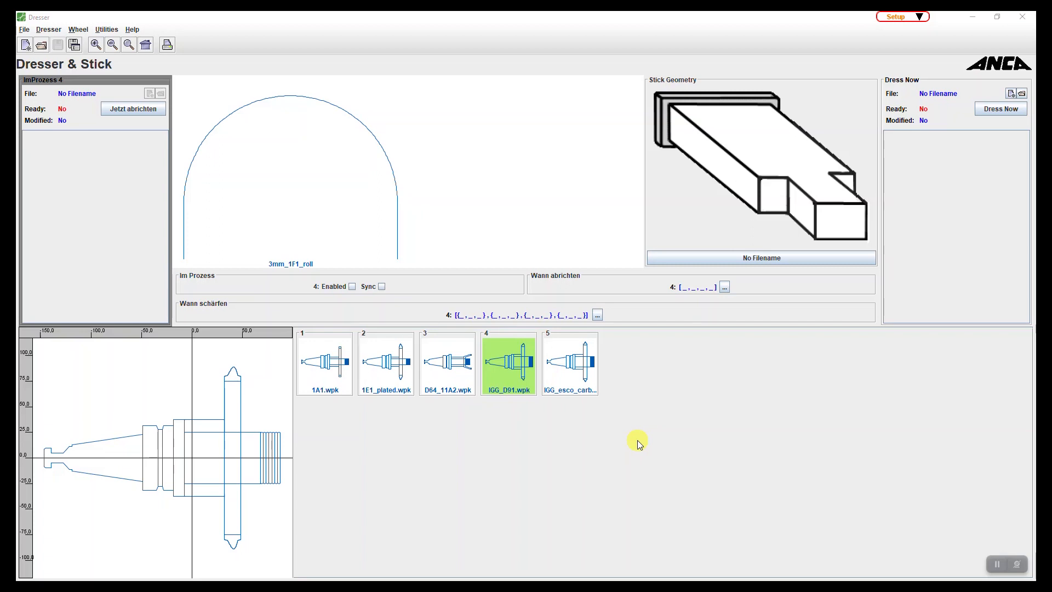
Review the 2nd Dresser Roll drawing in Adobe Acrobat Reader, and return to Dresser to open the dresser geometry
click(390, 585)
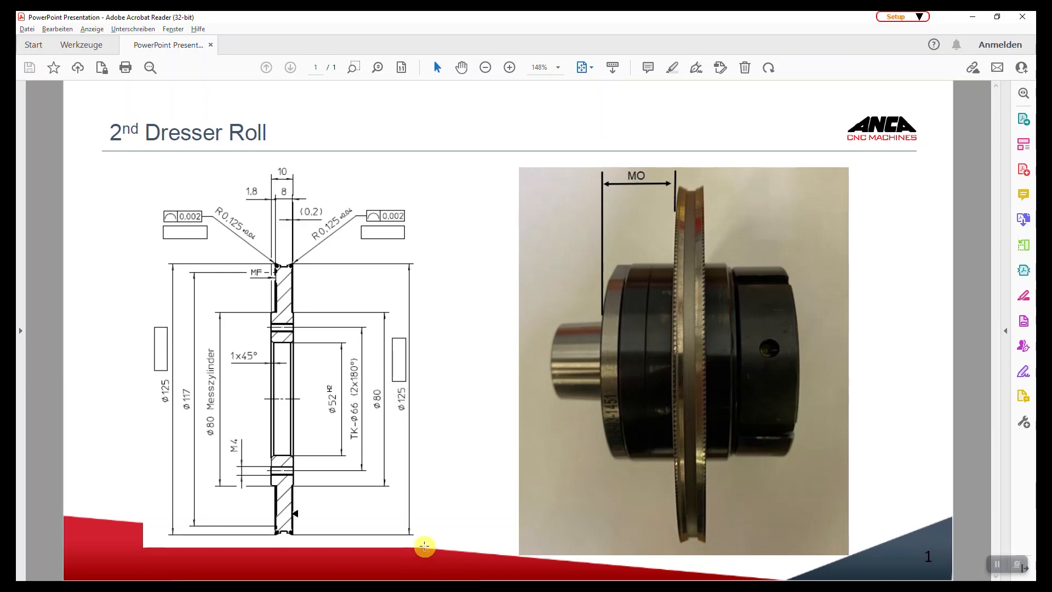
click(974, 20)
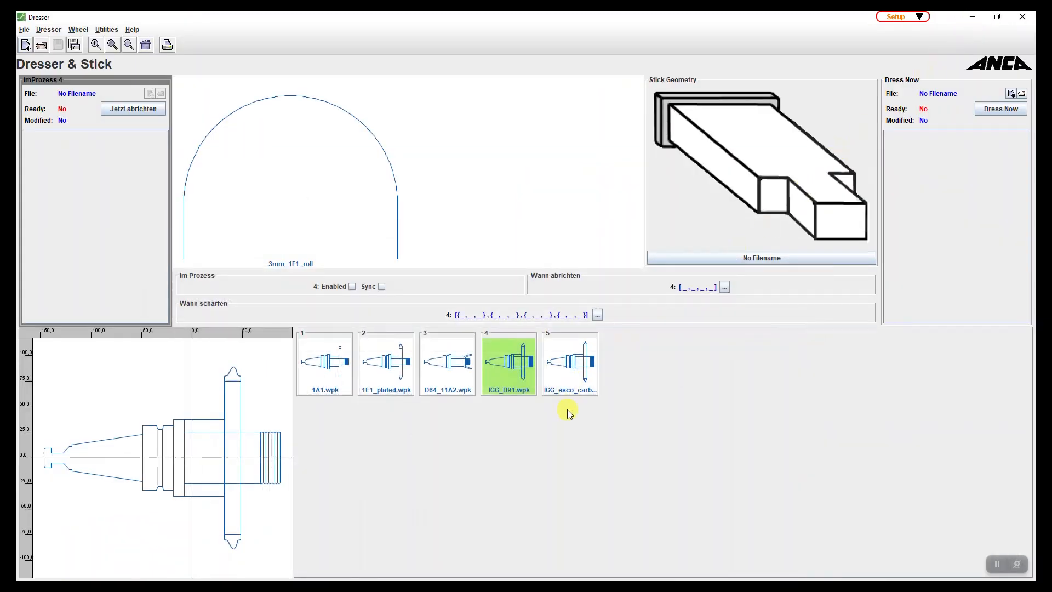
click(54, 31)
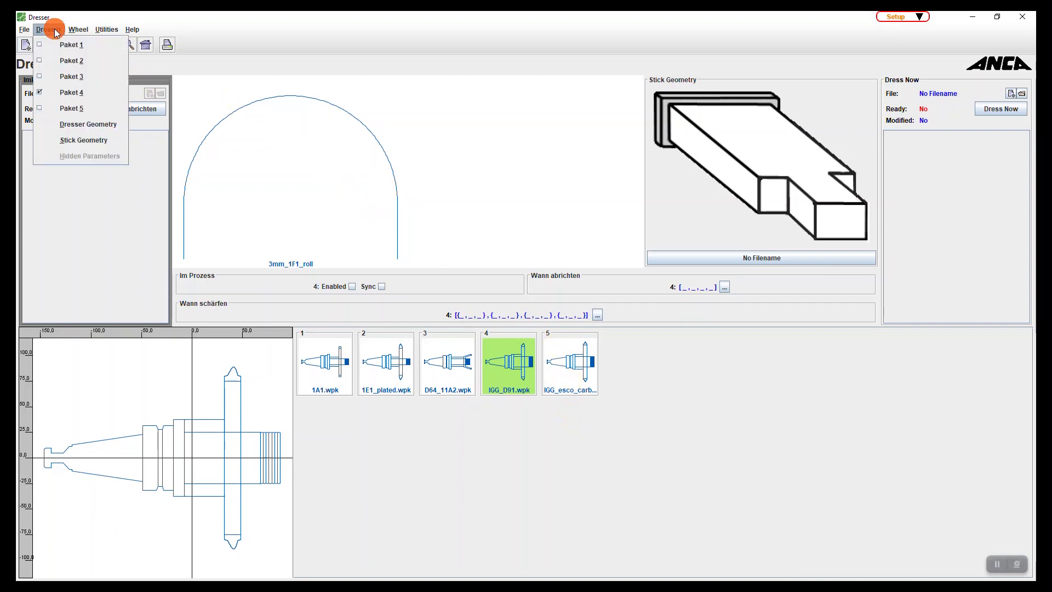
click(66, 126)
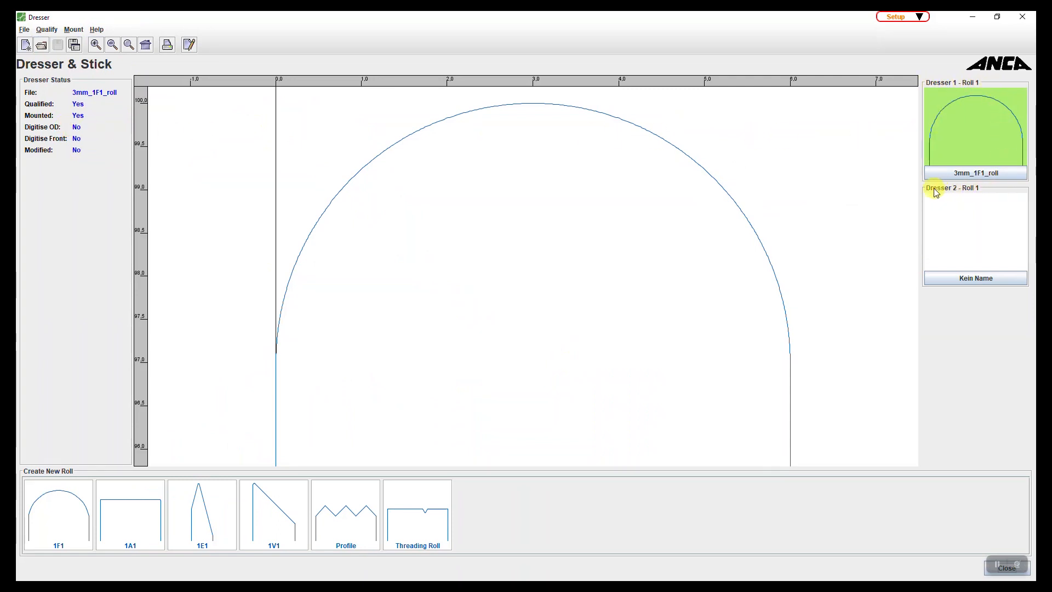
Create a new Profile-type roll for Dresser 2 - Roll 1 and open its profile for editing
click(981, 236)
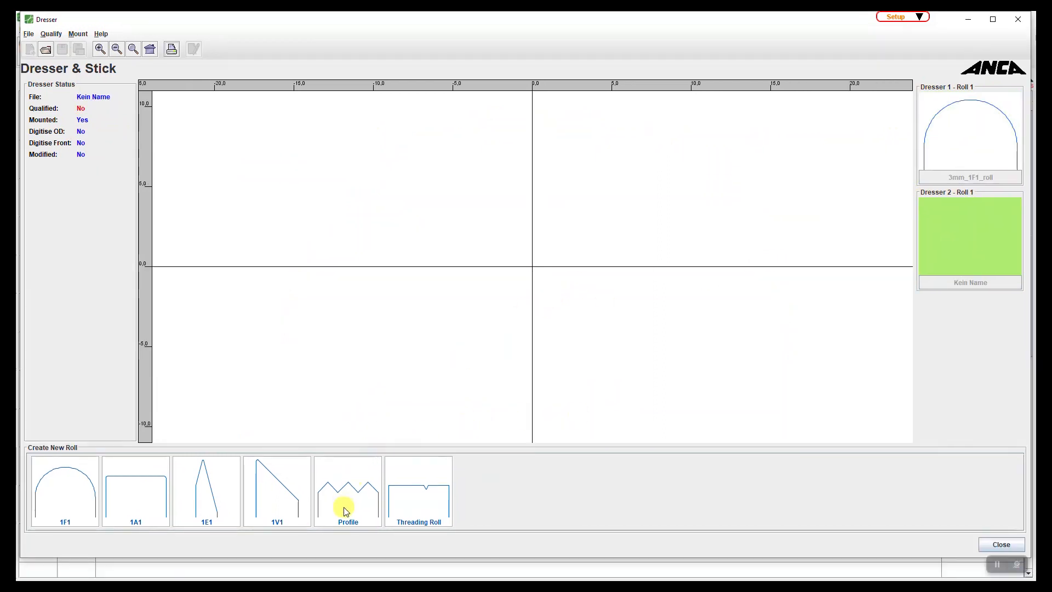
click(346, 509)
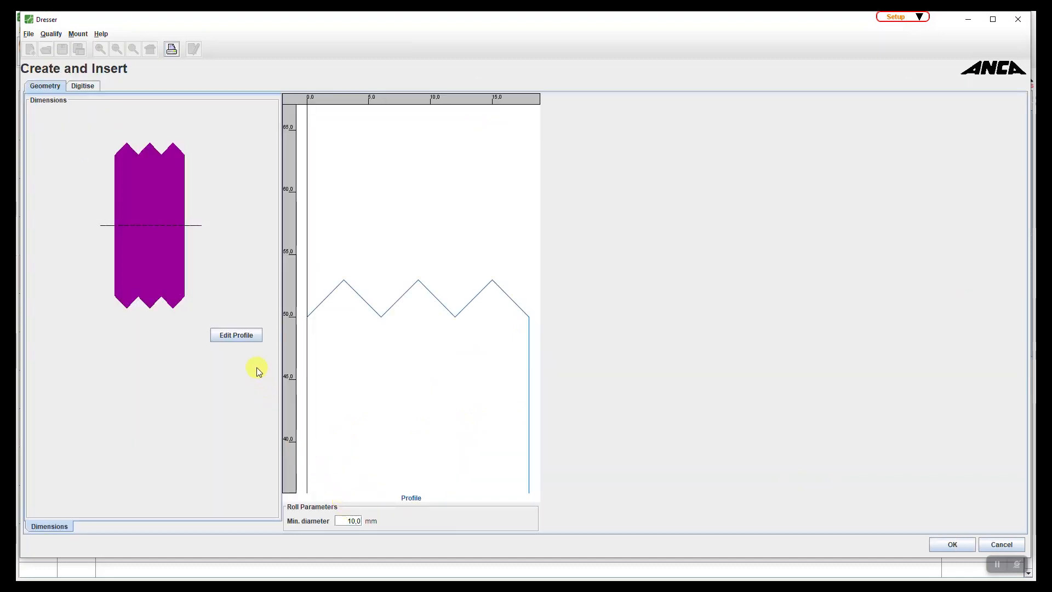
click(242, 335)
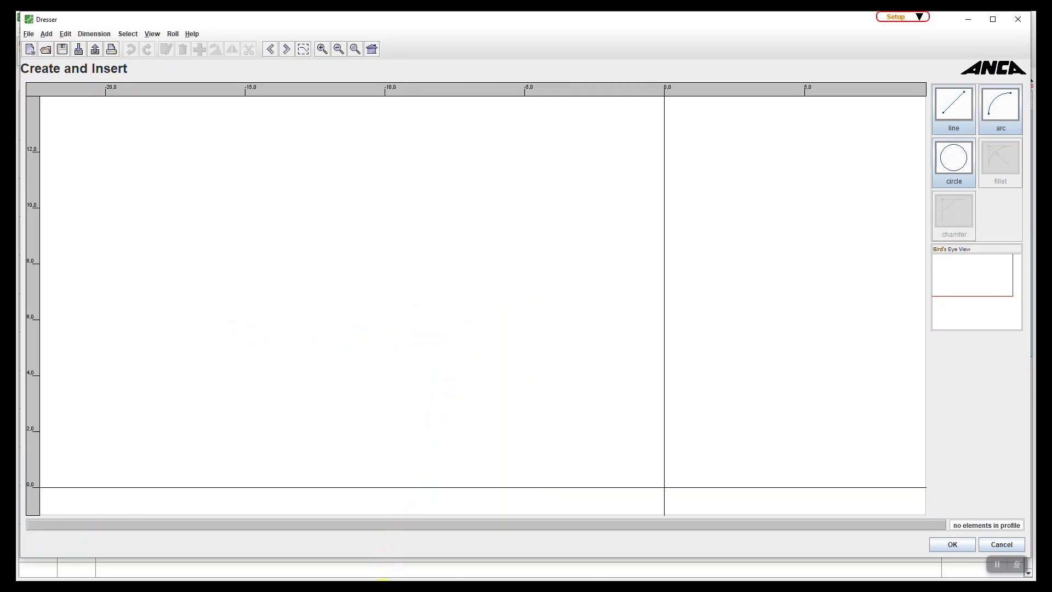
Draw the first side of the roll as a line from the origin to diameter 125.005 mm at X 0
click(945, 134)
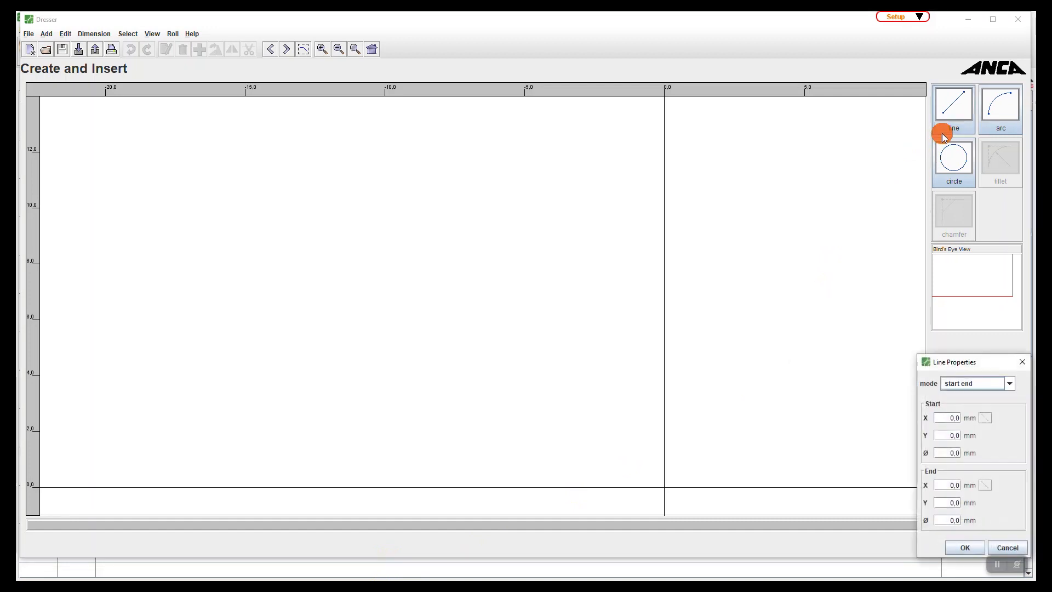
click(943, 520)
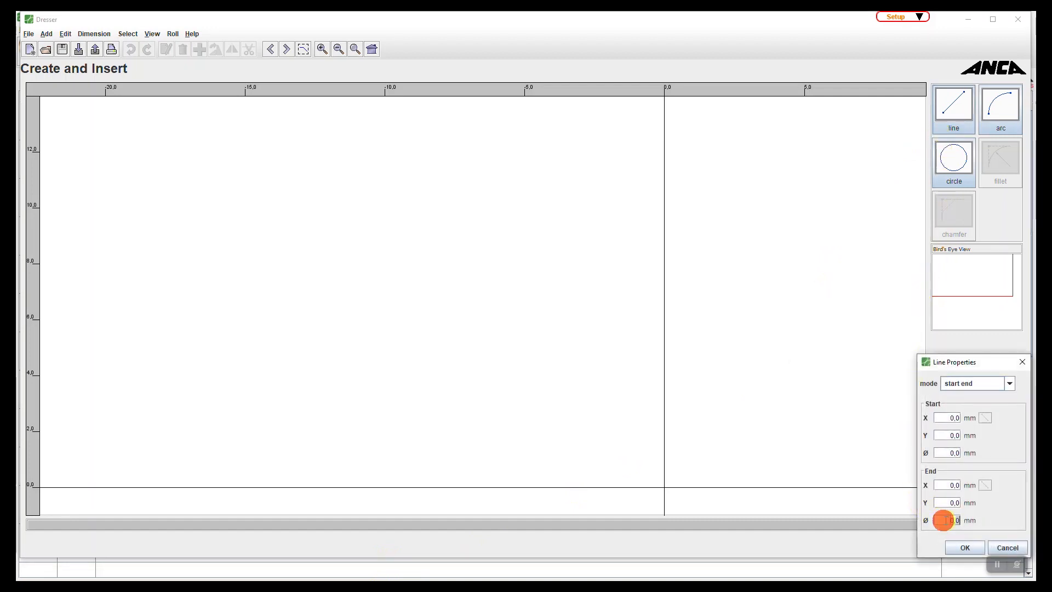
text(1)
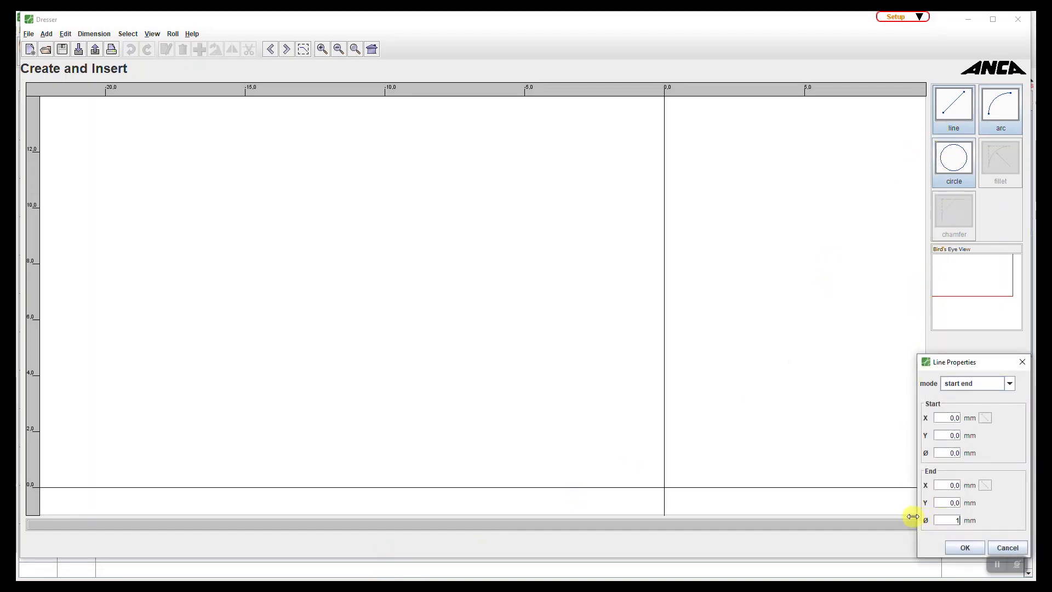
text(25,005)
click(963, 549)
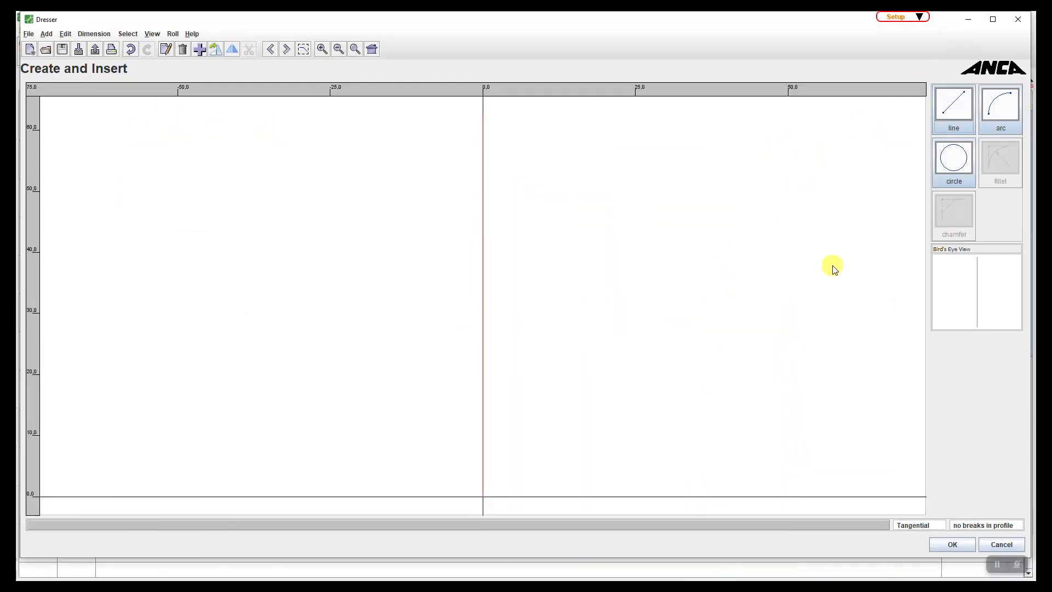
Add the outer edge as a line ending at X -8.011 mm and diameter 124.998 mm
click(965, 137)
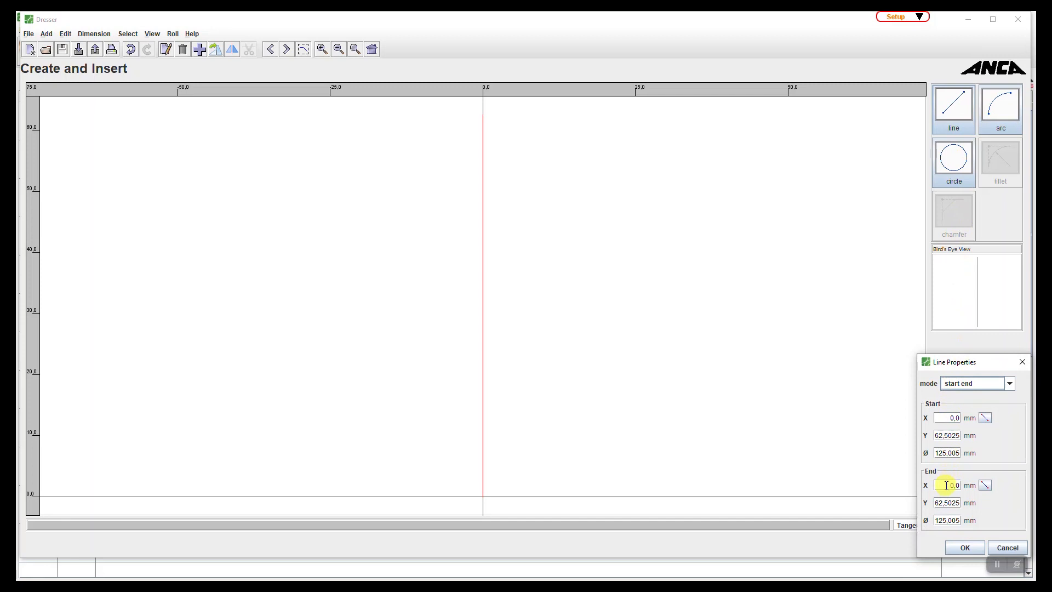
drag(946, 486, 958, 485)
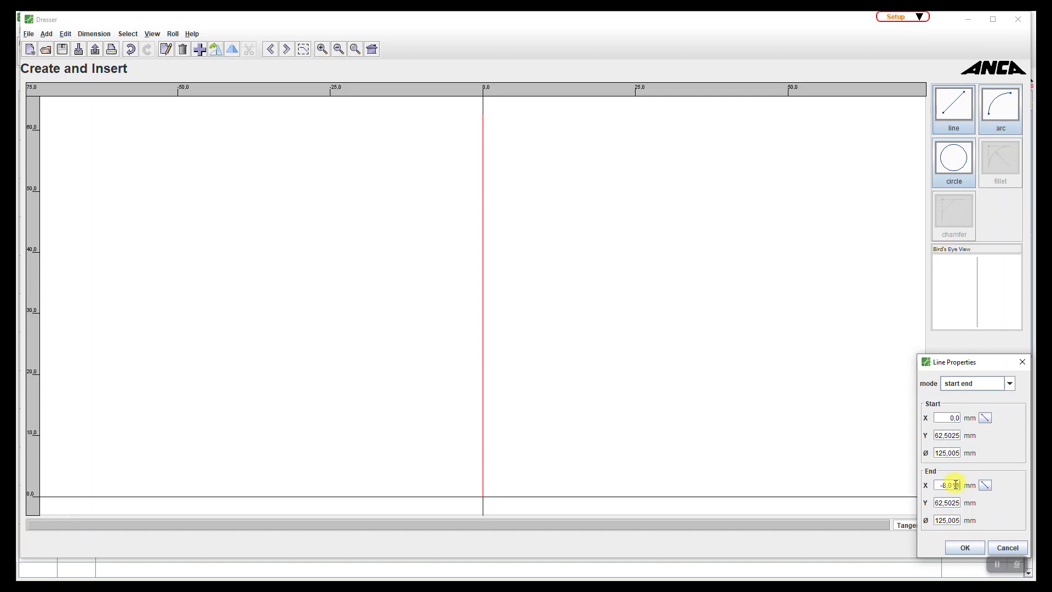
click(956, 520)
click(959, 521)
drag(961, 520, 941, 520)
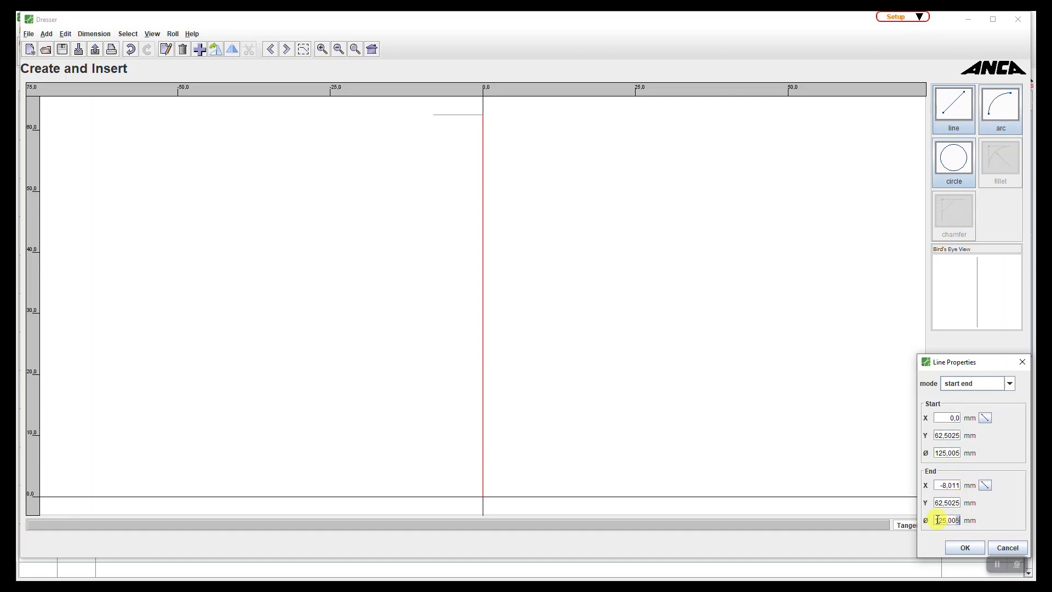
text(124,998)
click(966, 547)
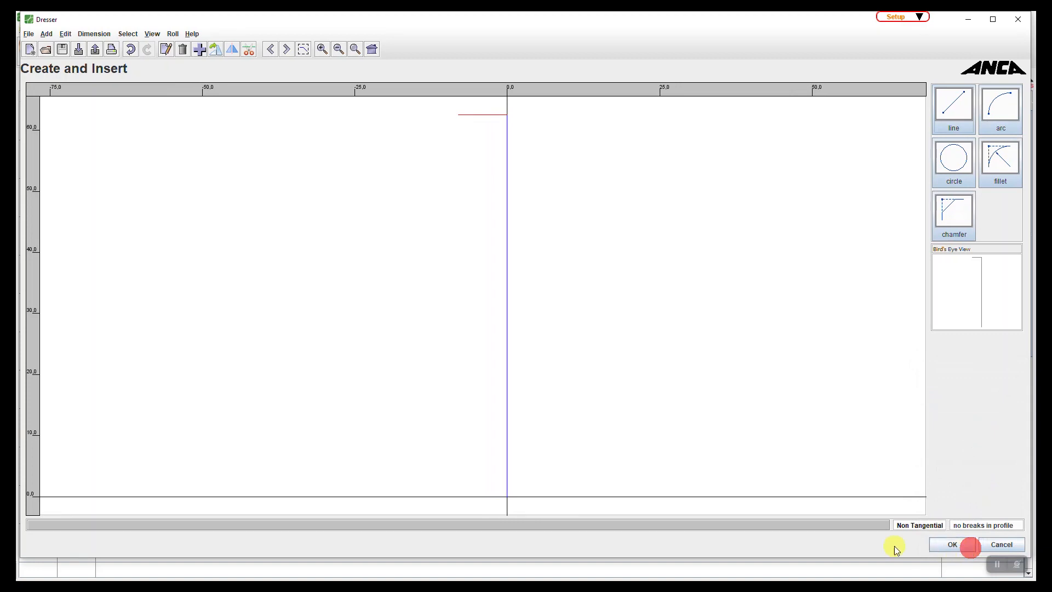
Add the second side as a line from the outer edge's end straight down to diameter 0
click(375, 584)
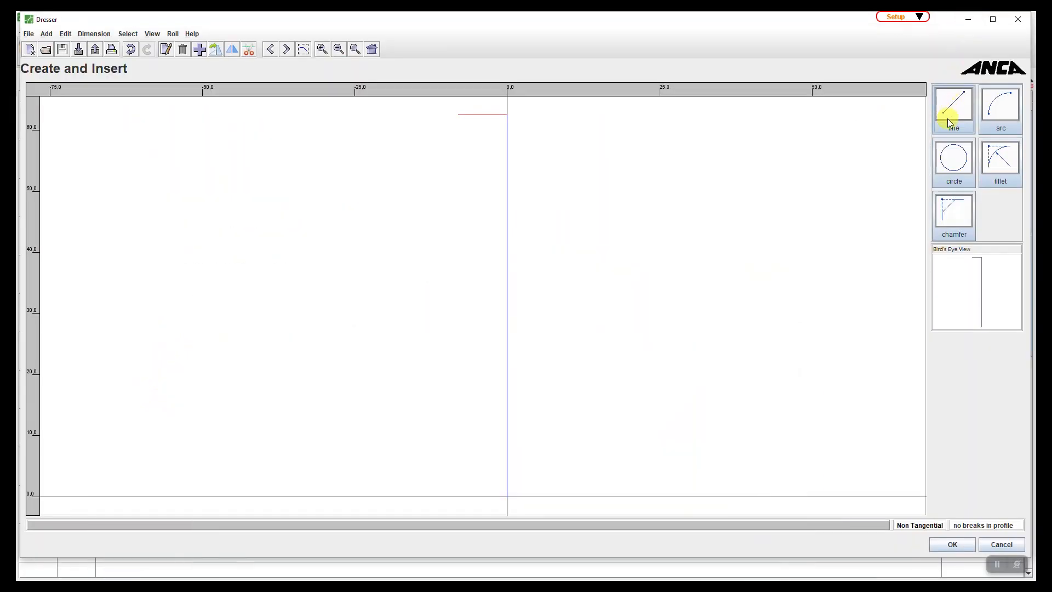
click(951, 117)
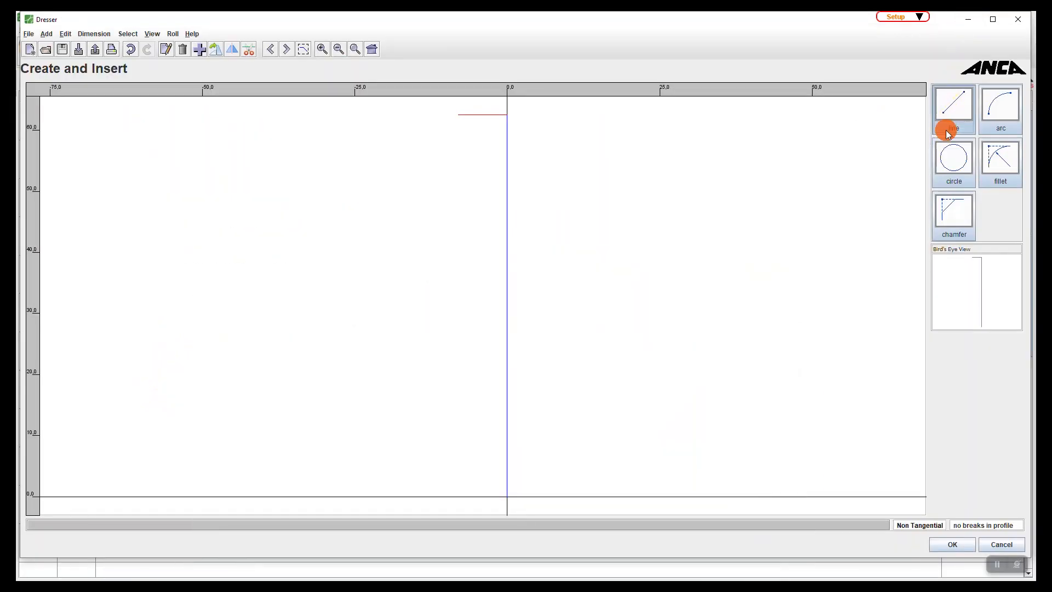
double_click(948, 521)
text(0)
key(Tab)
click(957, 547)
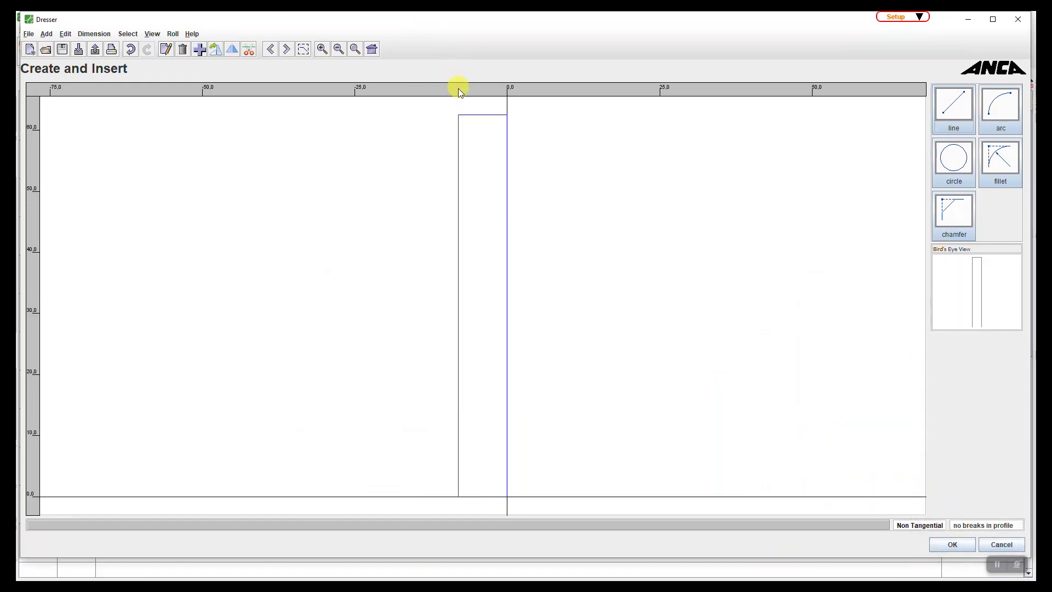
Fillet the corner between the outer edge and the side at X 0 with a 0.102 mm radius
scroll(478, 112, down, 1)
scroll(478, 107, up, 1)
scroll(478, 107, up, 3)
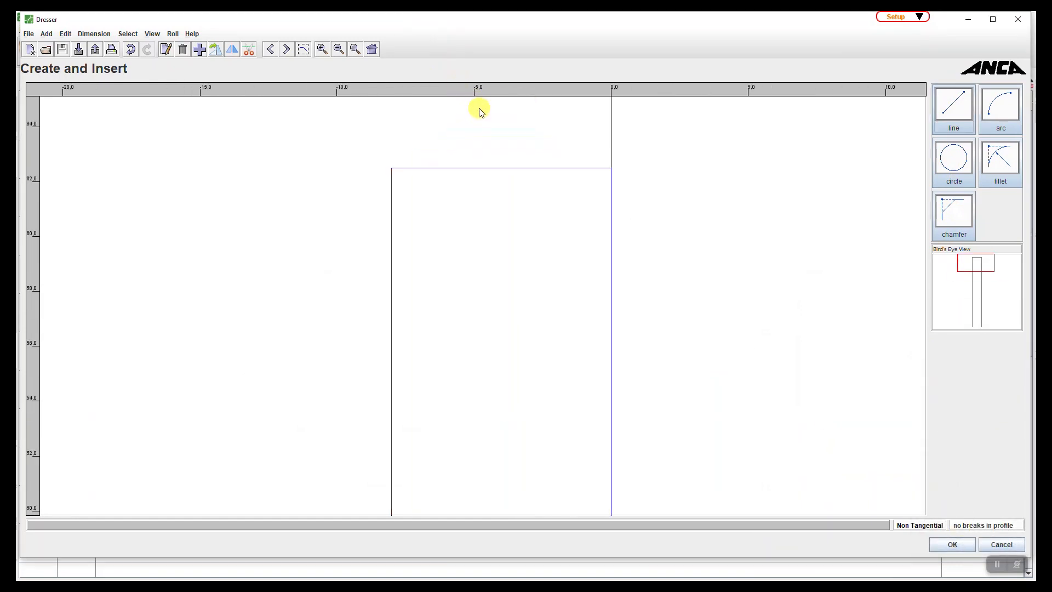
click(994, 183)
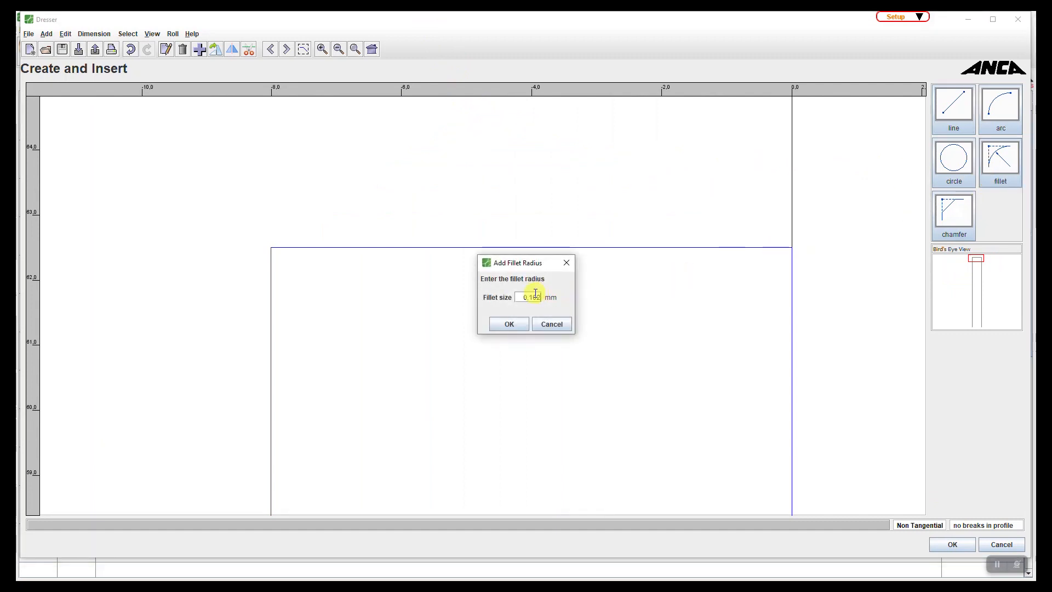
click(510, 325)
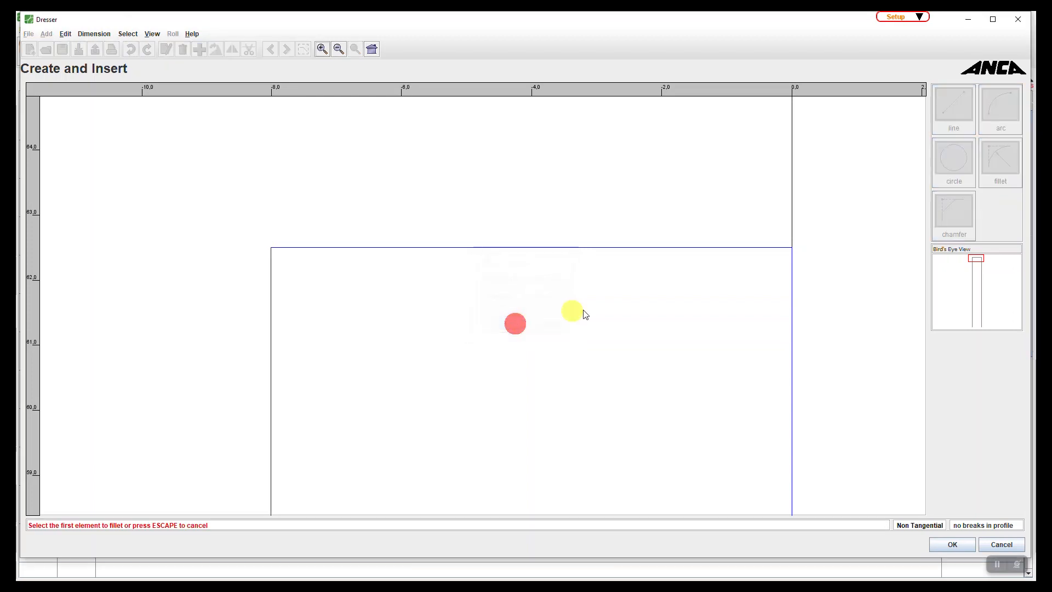
click(783, 247)
click(791, 260)
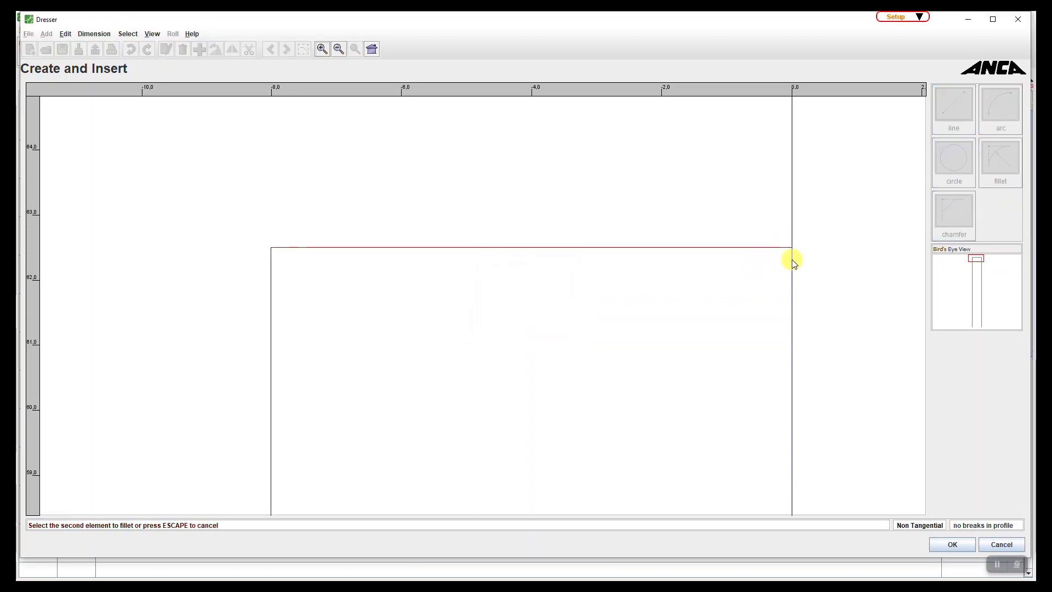
Fillet the corner at X -8.011 with a 0.100 mm radius, and accept the finished profile as the new roll
click(1008, 178)
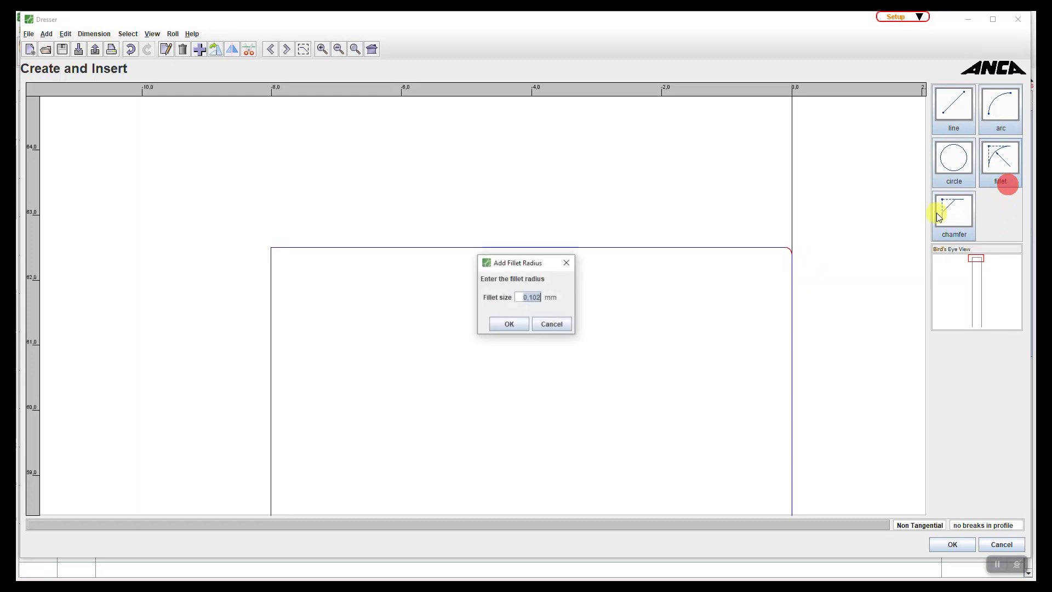
text(,100)
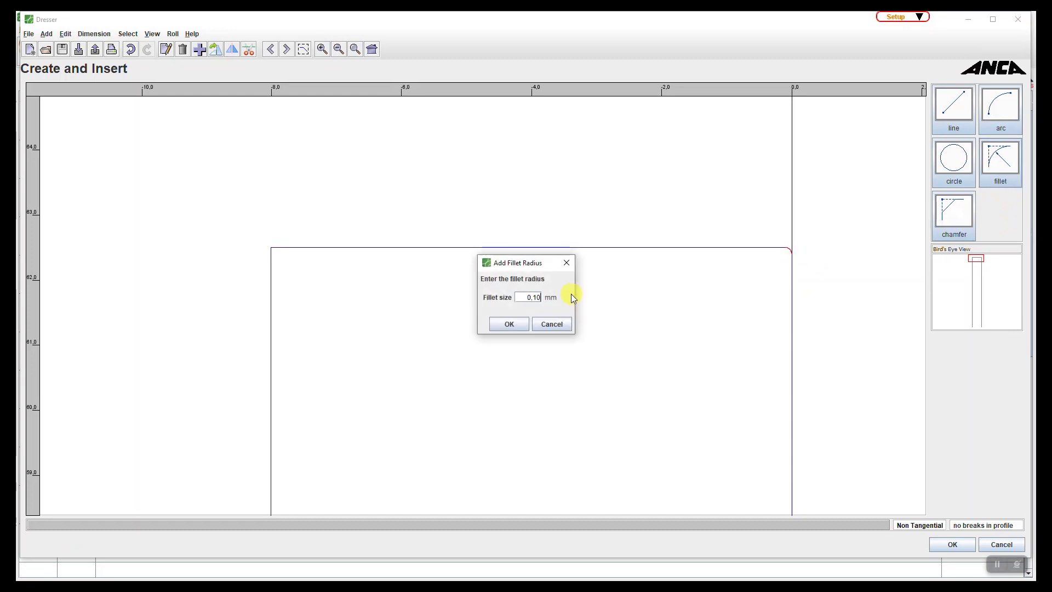
click(513, 324)
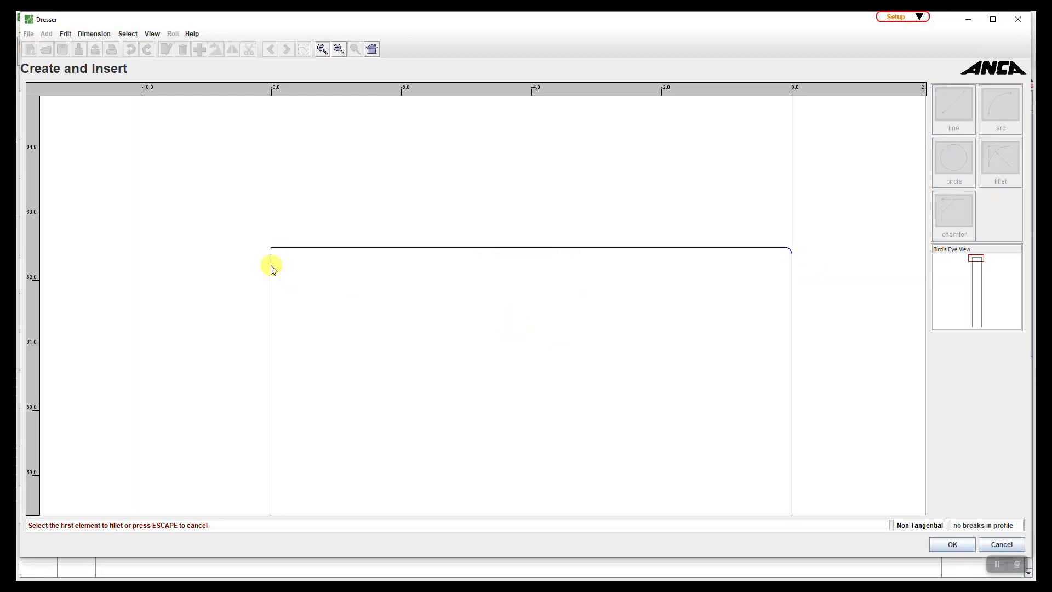
click(271, 265)
click(283, 248)
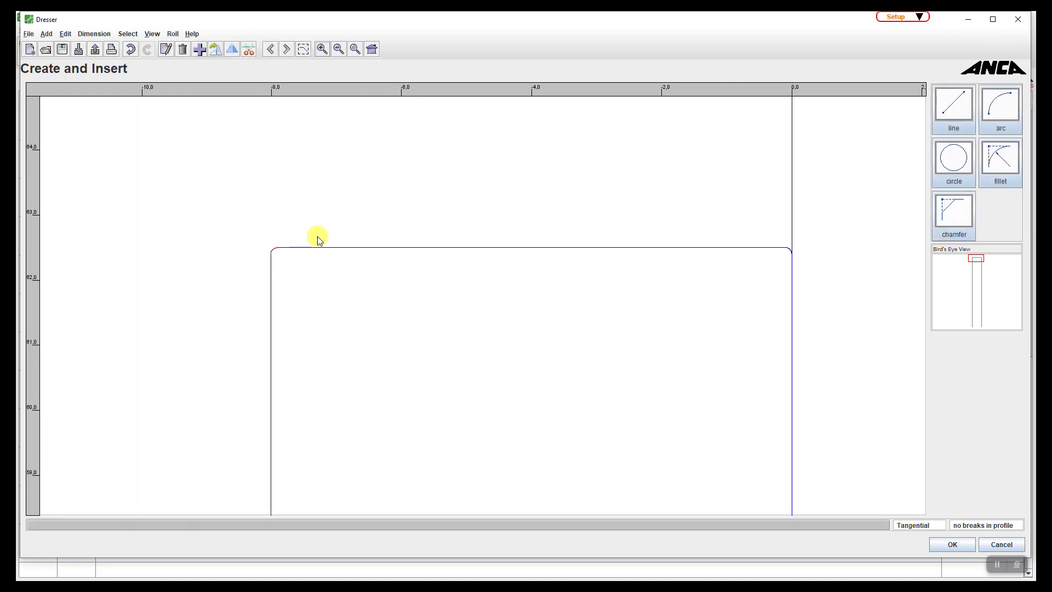
click(951, 546)
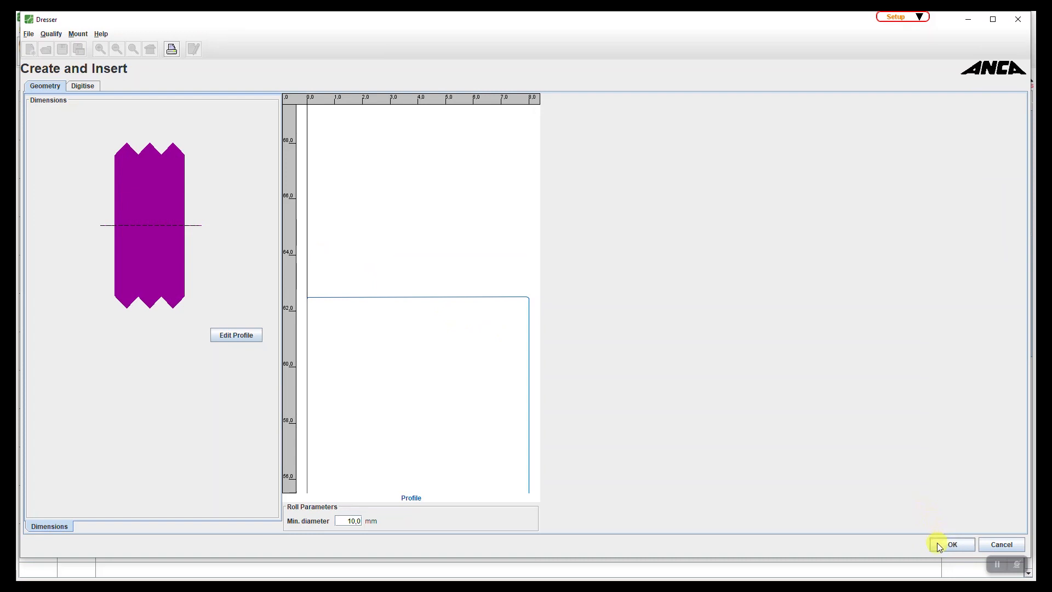
click(938, 544)
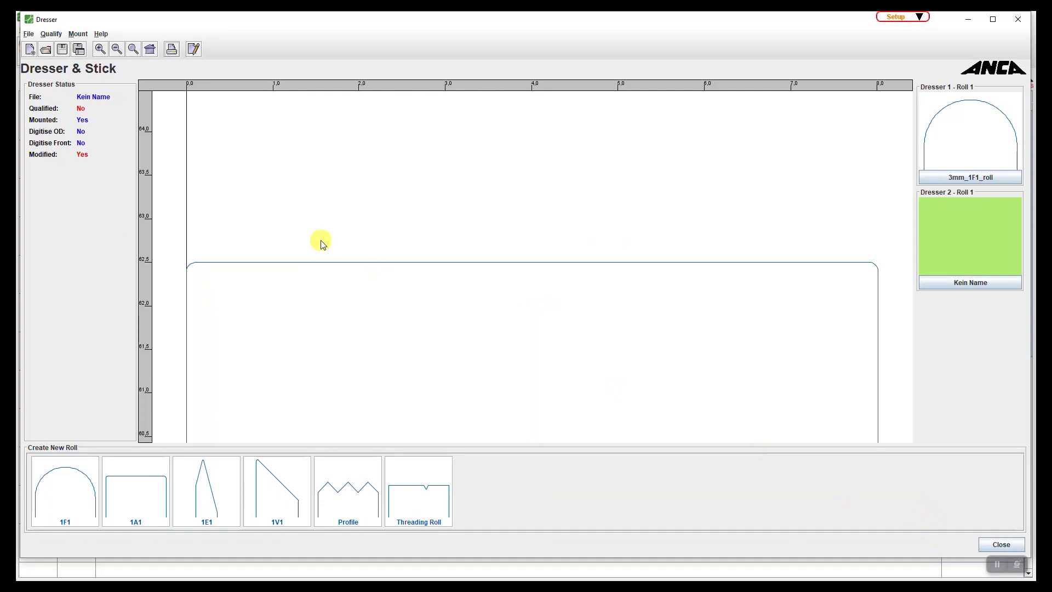
Qualify the roll externally with a mating offset of 48.35 mm, consulting the MO dimension in the PDF drawing
click(51, 34)
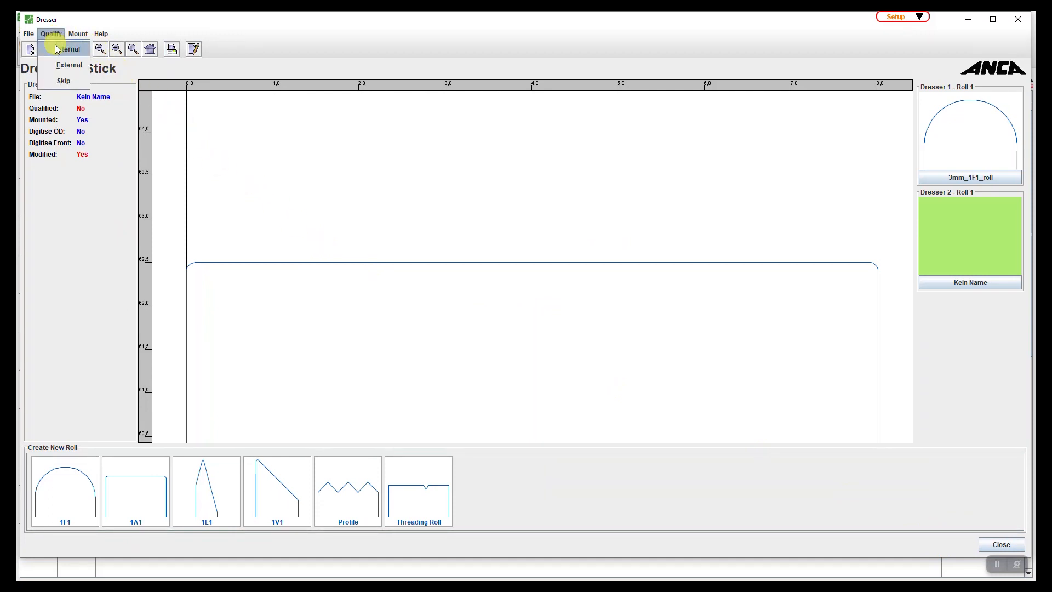
click(59, 72)
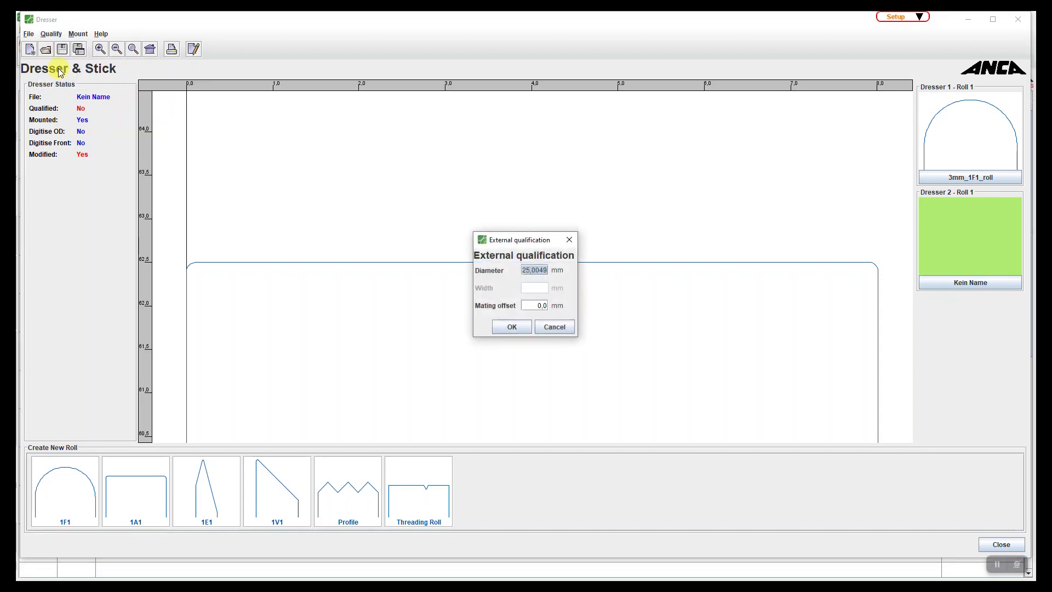
click(535, 306)
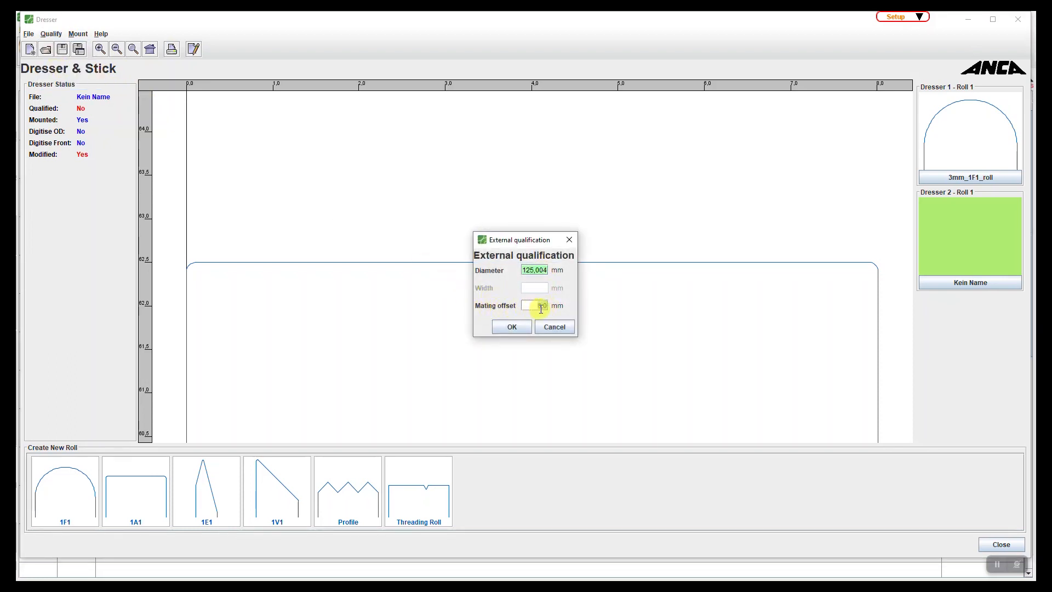
key(alt+Tab)
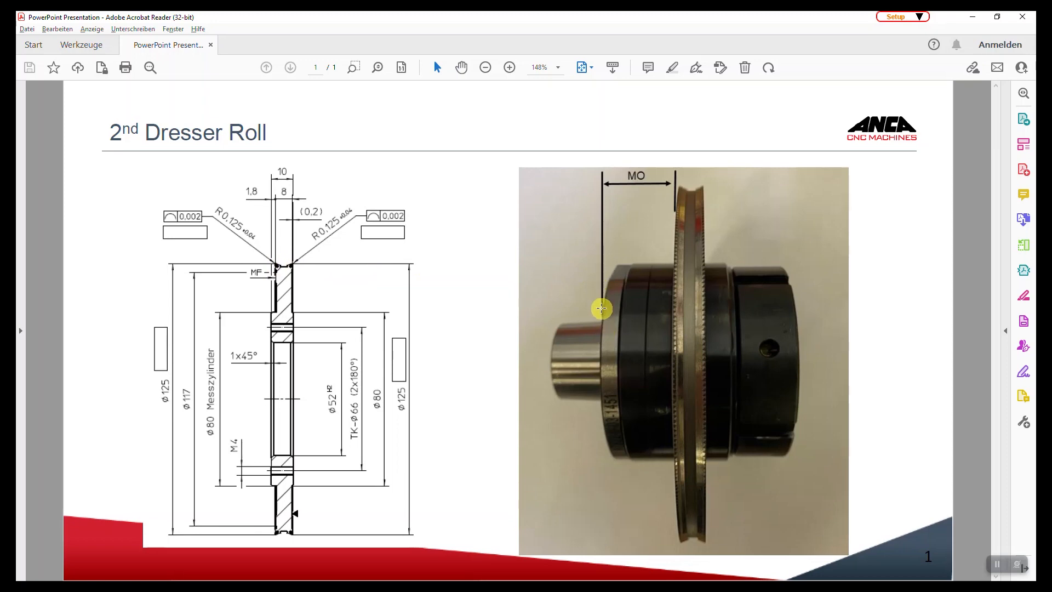
click(969, 21)
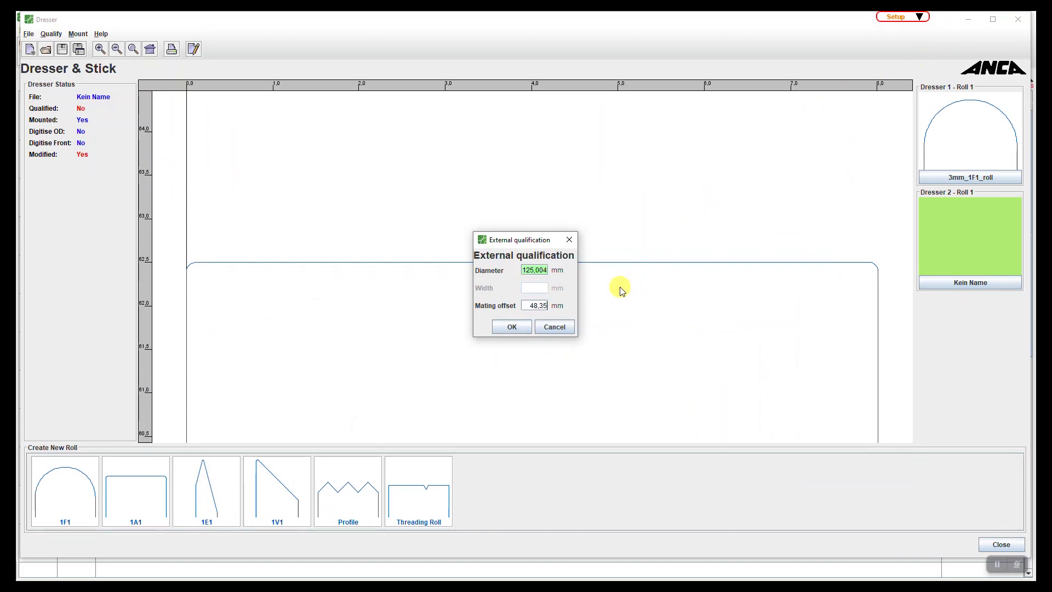
click(512, 327)
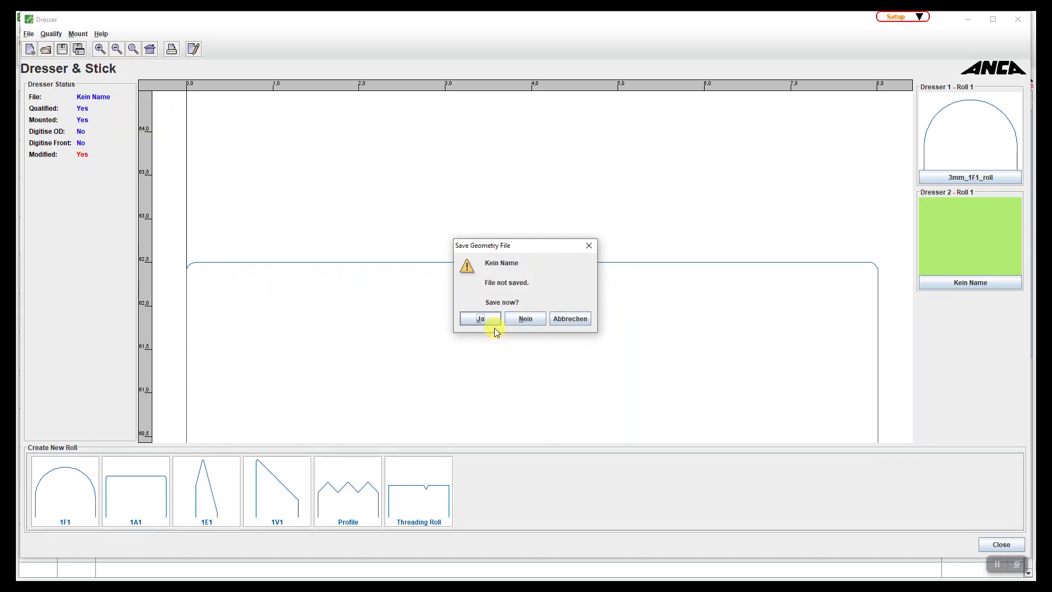
Save the roll geometry in the Dresser folder as NCC-2405-R0.1 in the .gds format
click(480, 318)
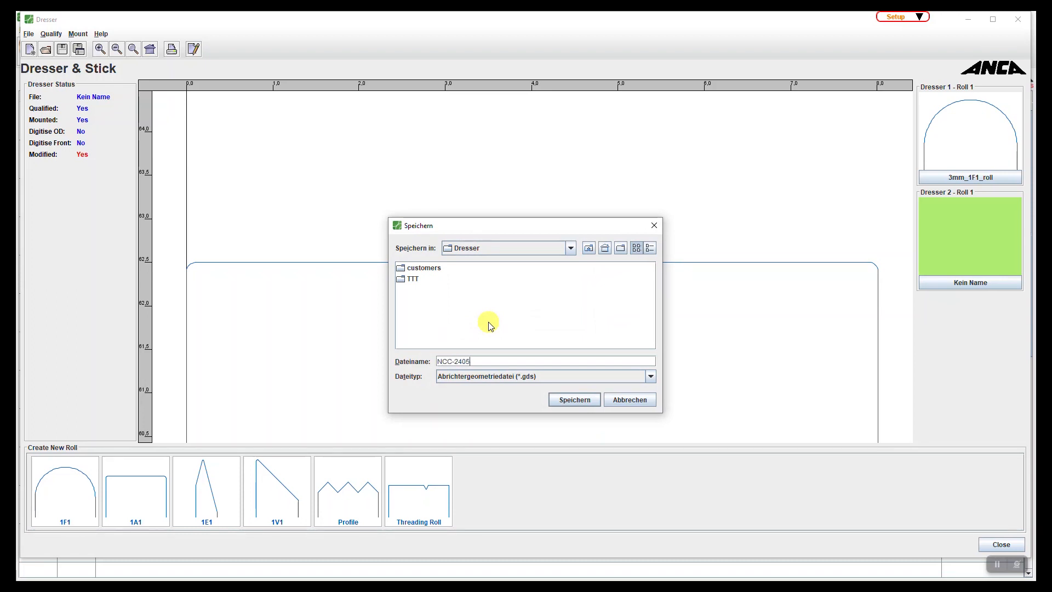
text(NCC-2405-R0.1)
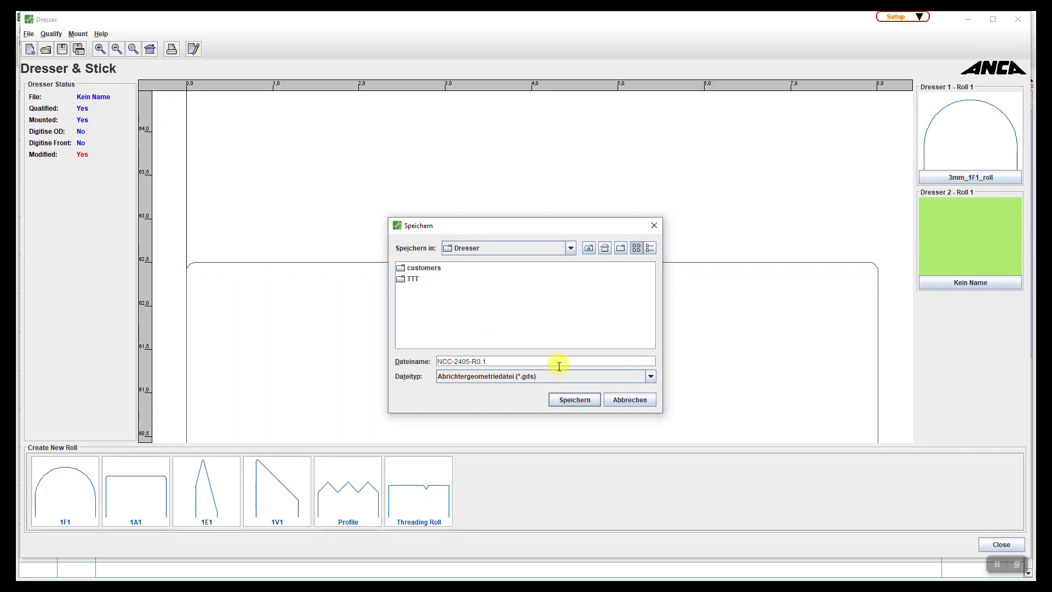
click(569, 400)
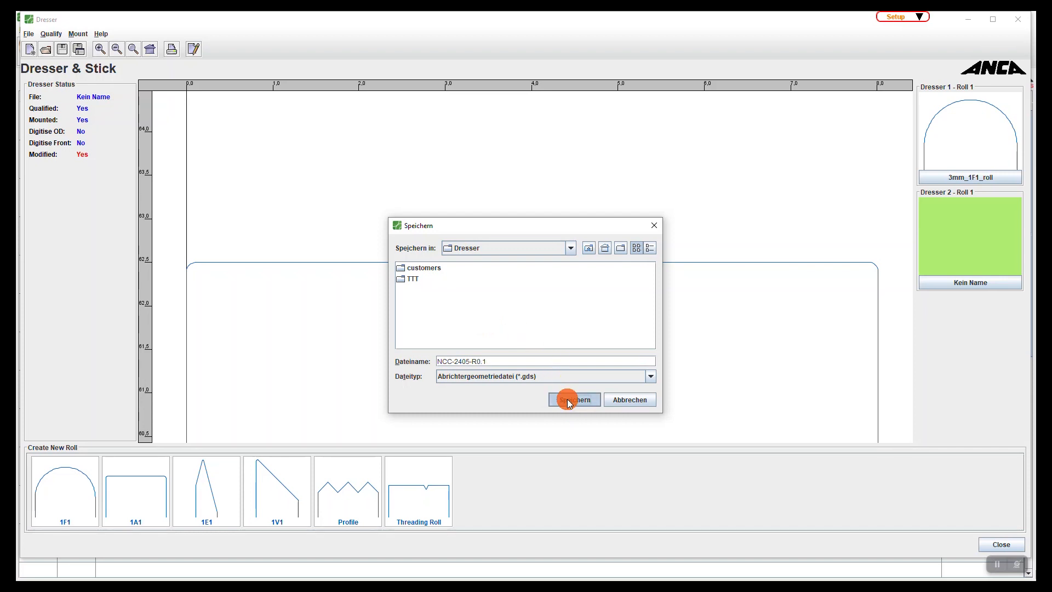